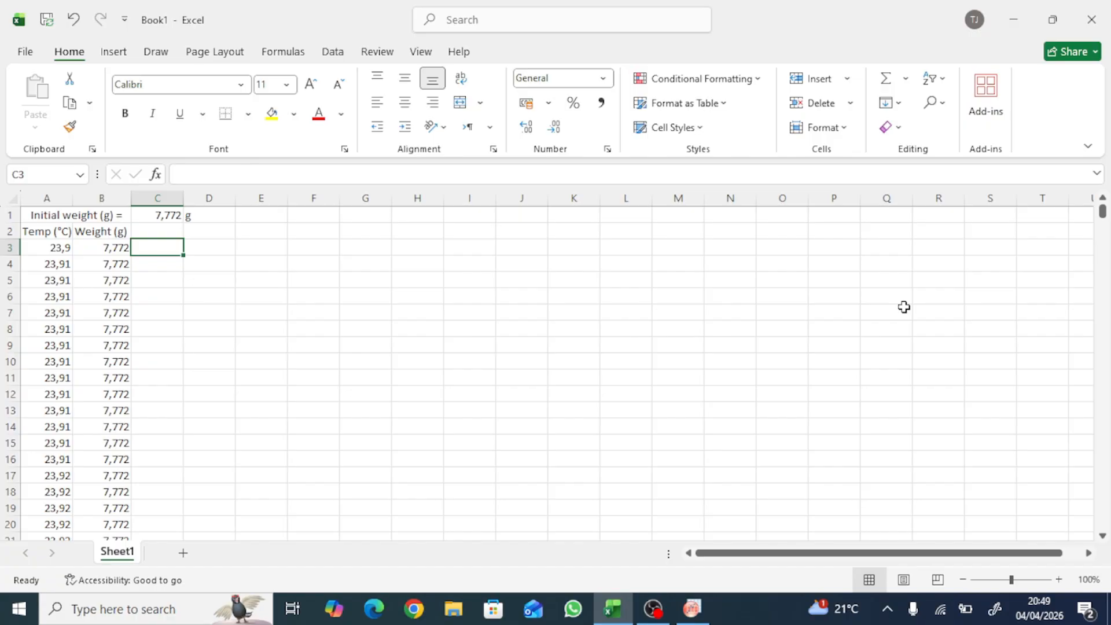
# Step: Add the column heading "Weight (%)" in cell C2
pyautogui.press('Up')
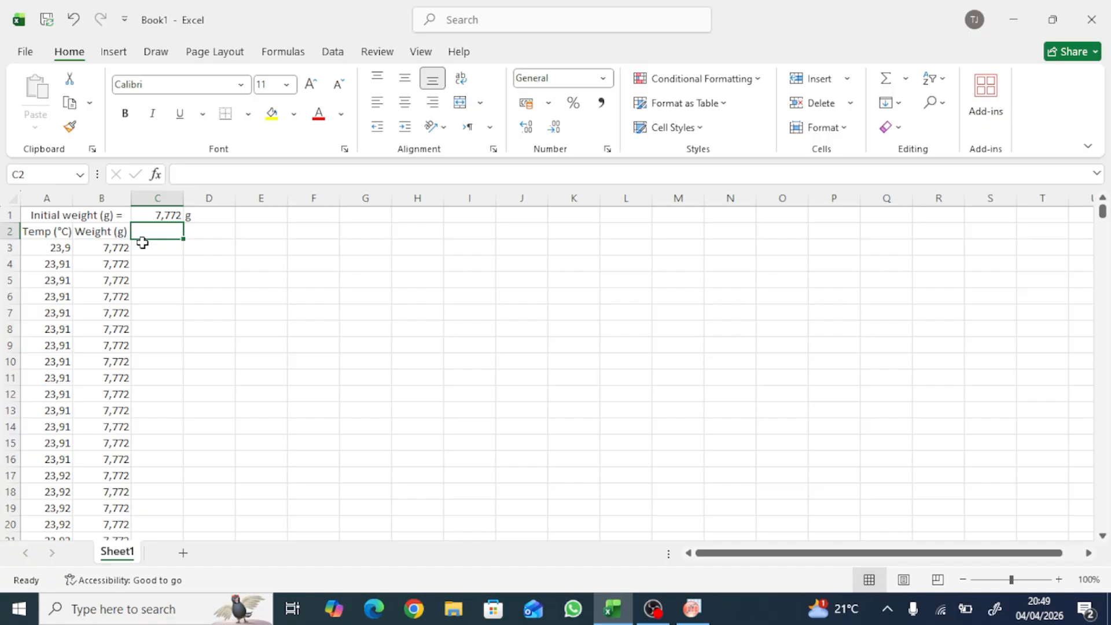
pyautogui.write('Weight (%)')
pyautogui.press('Return')
# Step: Enter the formula =B3/$C$1*100 in C3, dividing the row's weight by the fixed initial weight as a percentage
pyautogui.write('=')
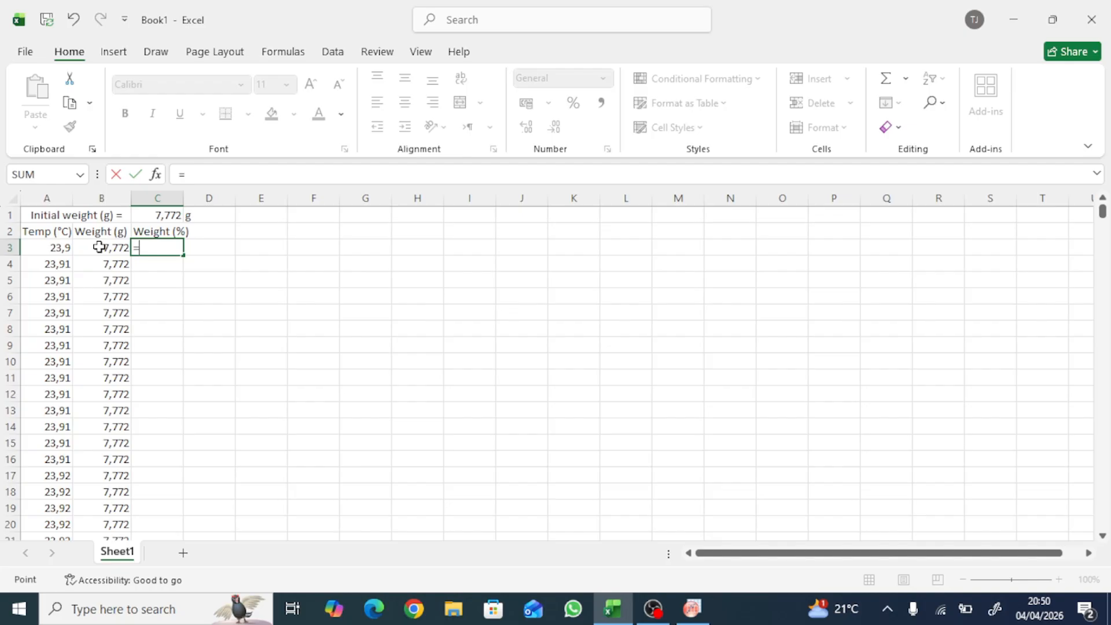
pyautogui.click(100, 247)
pyautogui.write('/')
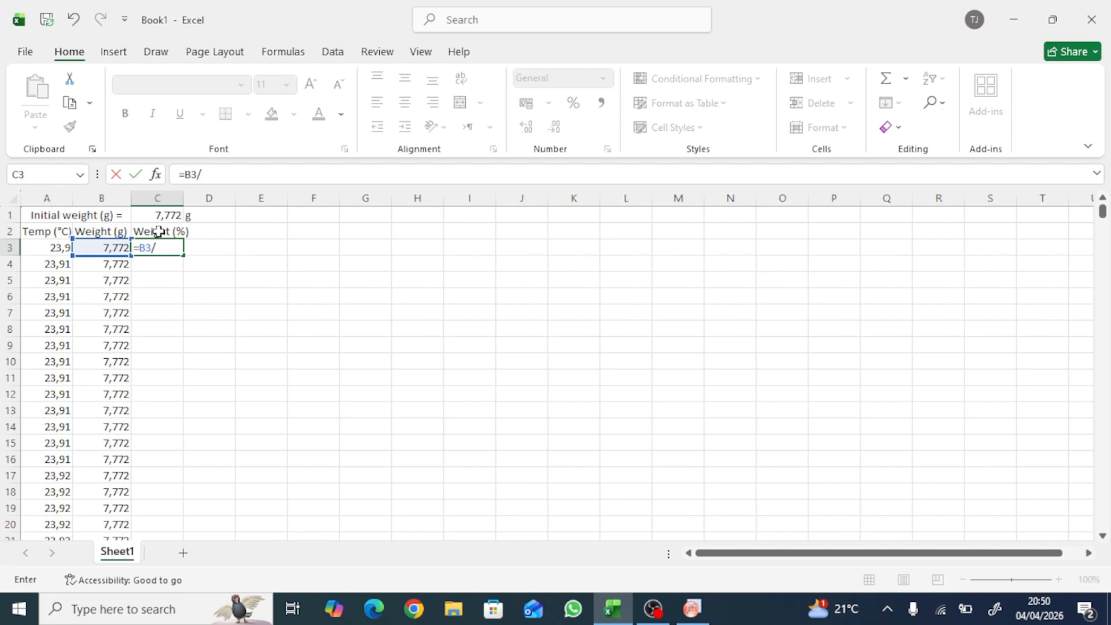
pyautogui.click(158, 215)
pyautogui.click(209, 174)
pyautogui.press('F4')
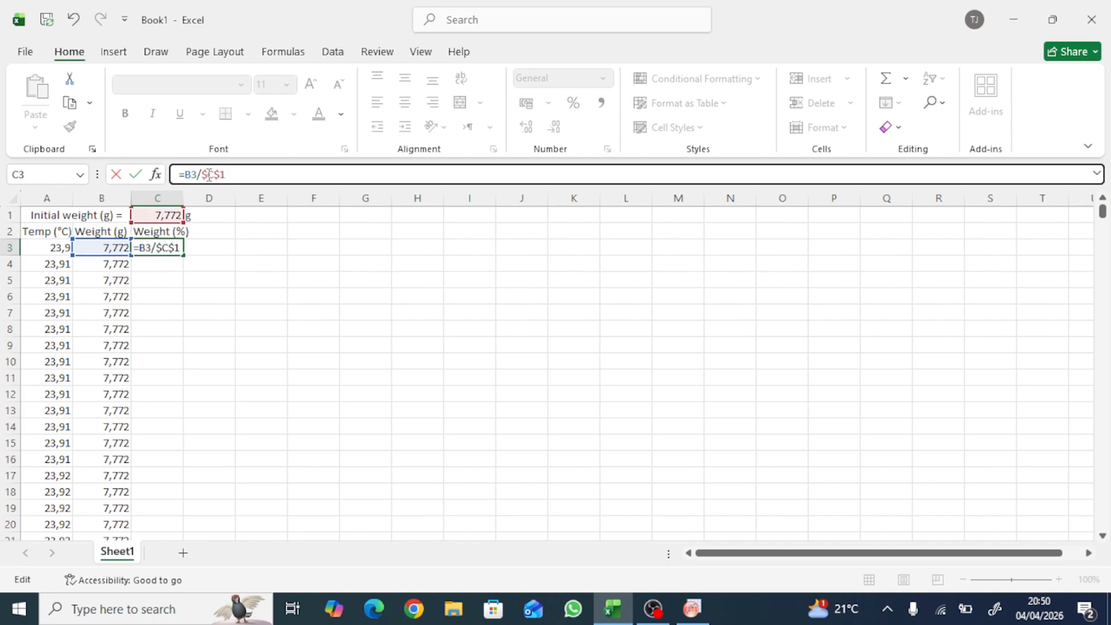
pyautogui.write('*')
pyautogui.write('100')
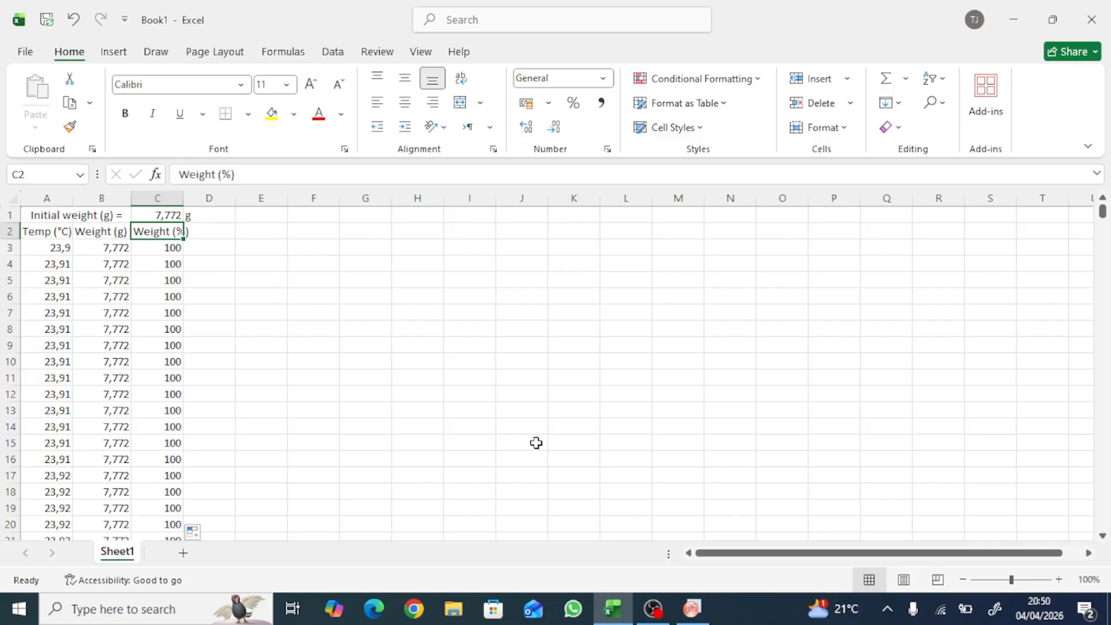
# Step: Switch to OriginPro, name the X column "Temperatur", and bring the Weight (%) values over from Excel into the Y column
pyautogui.hotkey('alt', 'Tab')
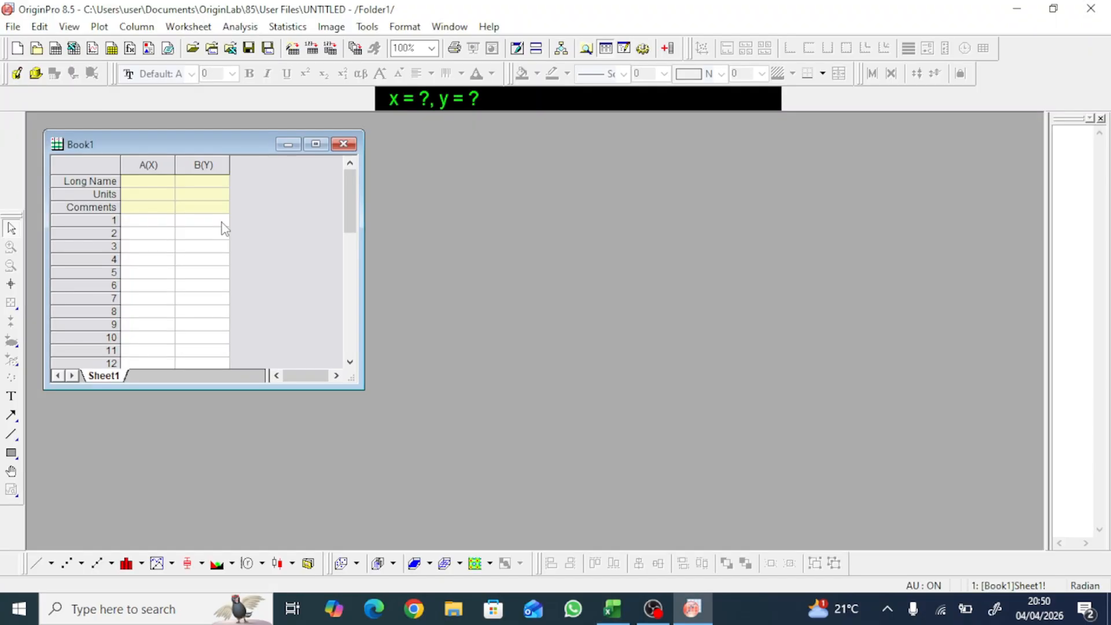
pyautogui.write('Temperatu')
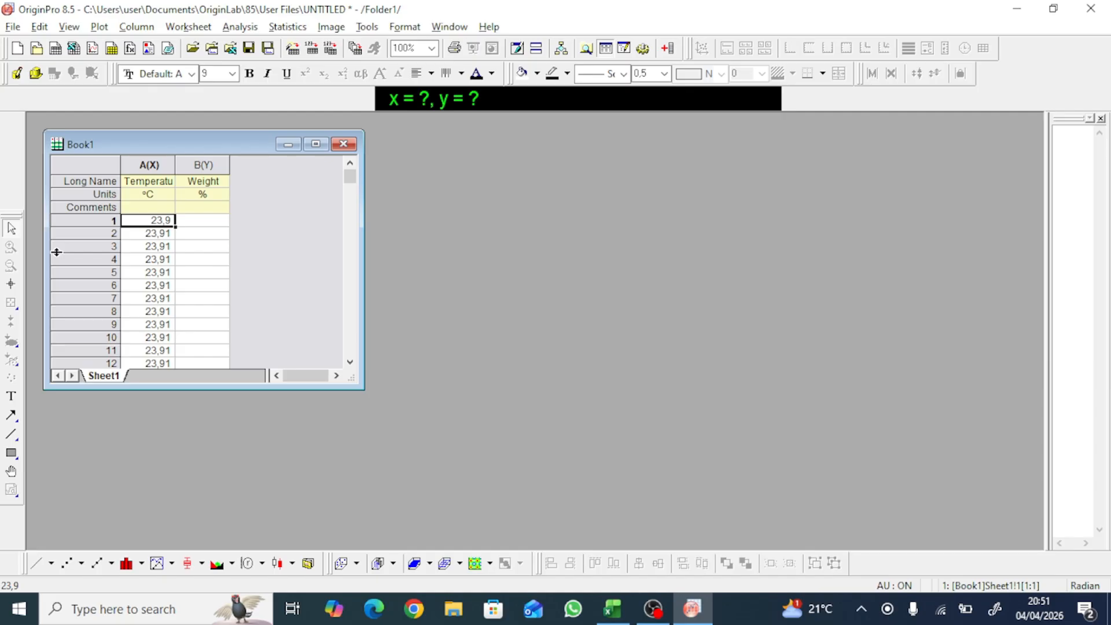
pyautogui.hotkey('alt', 'Tab')
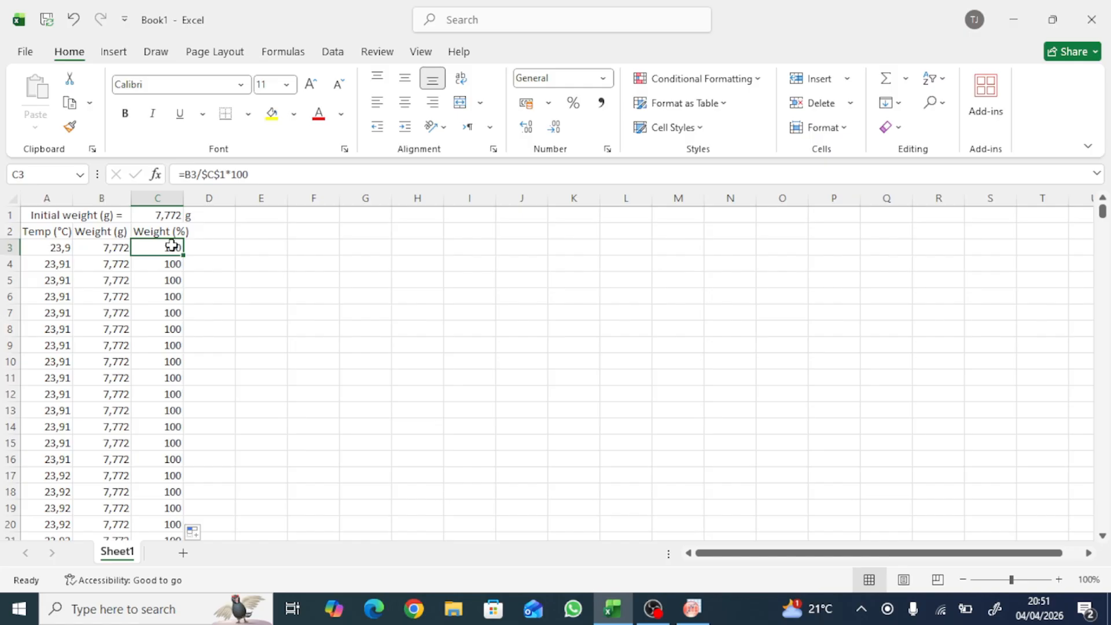
pyautogui.hotkey('alt', 'Tab')
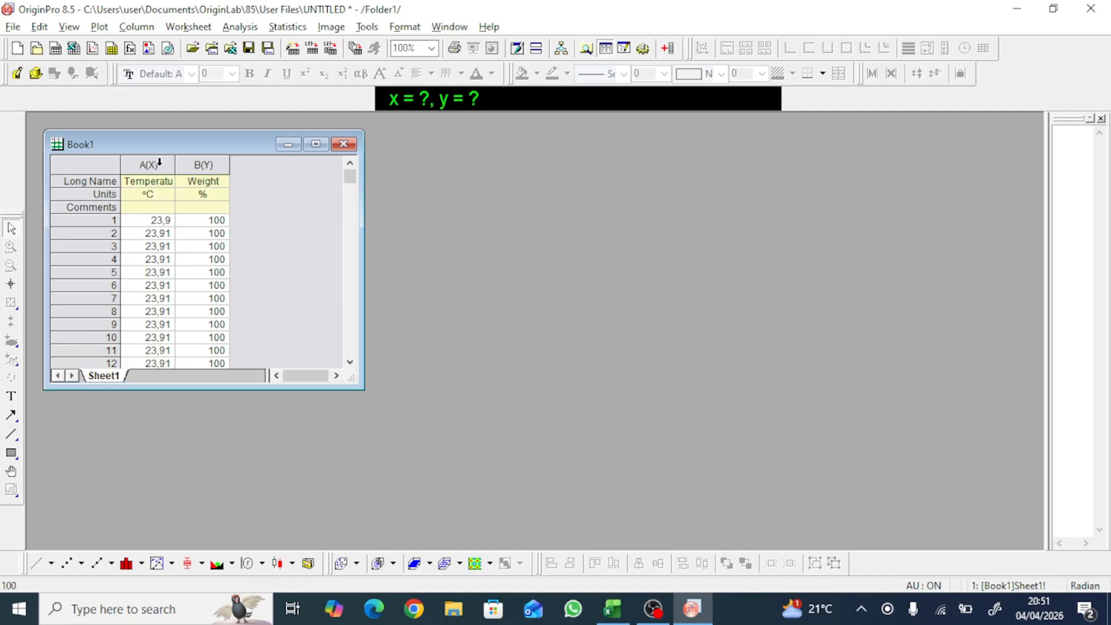
# Step: Plot Weight against Temperatur as a line graph, and differentiate the weight data into a new derivative column
pyautogui.moveTo(159, 163); pyautogui.dragTo(193, 160)
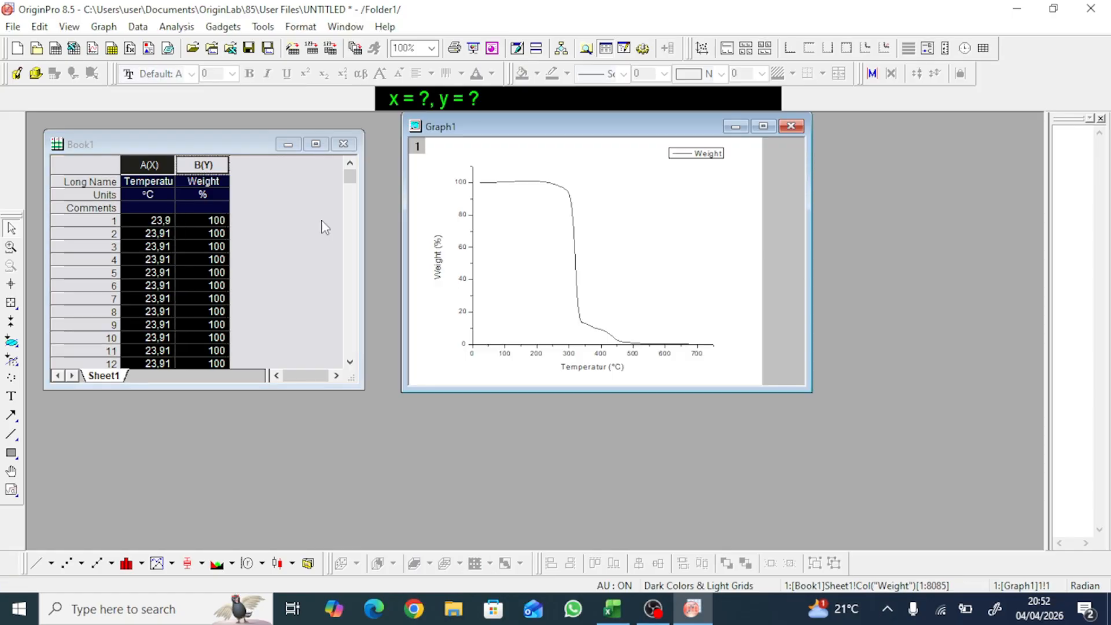
pyautogui.click(255, 181)
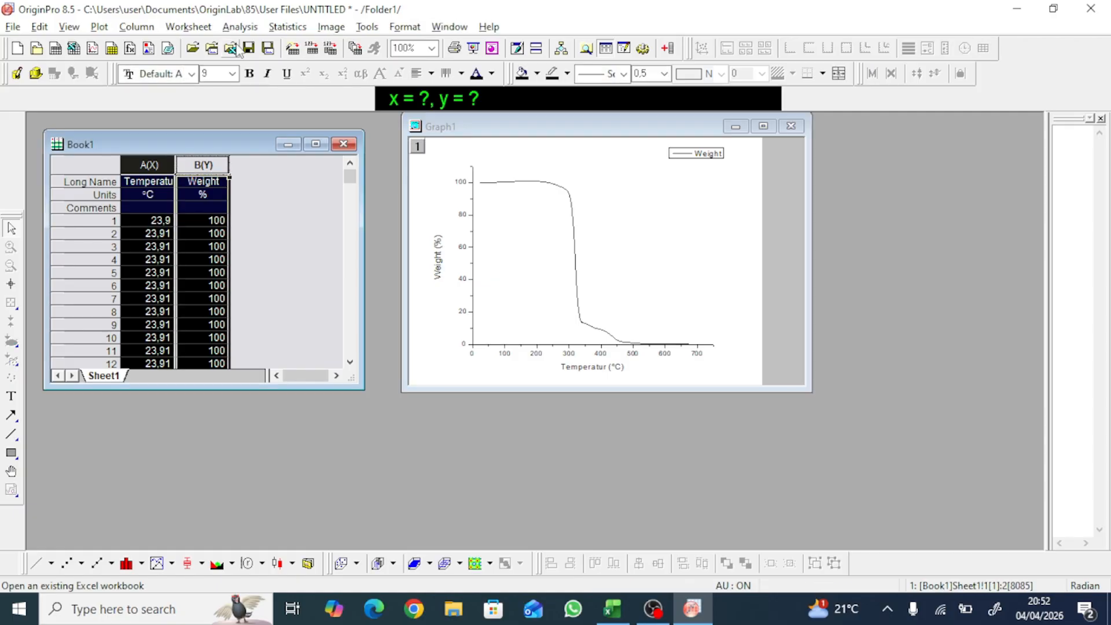
pyautogui.click(240, 27)
pyautogui.moveTo(173, 45)
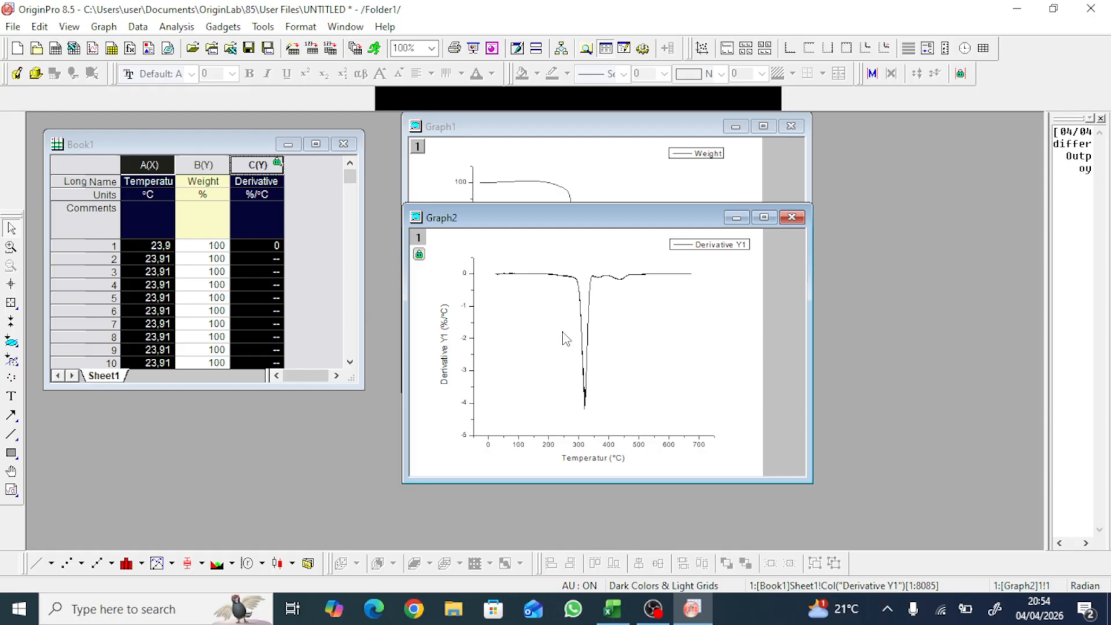
# Step: Smooth the derivative data and plot it together with Weight on a double-Y graph against temperature
pyautogui.click(323, 214)
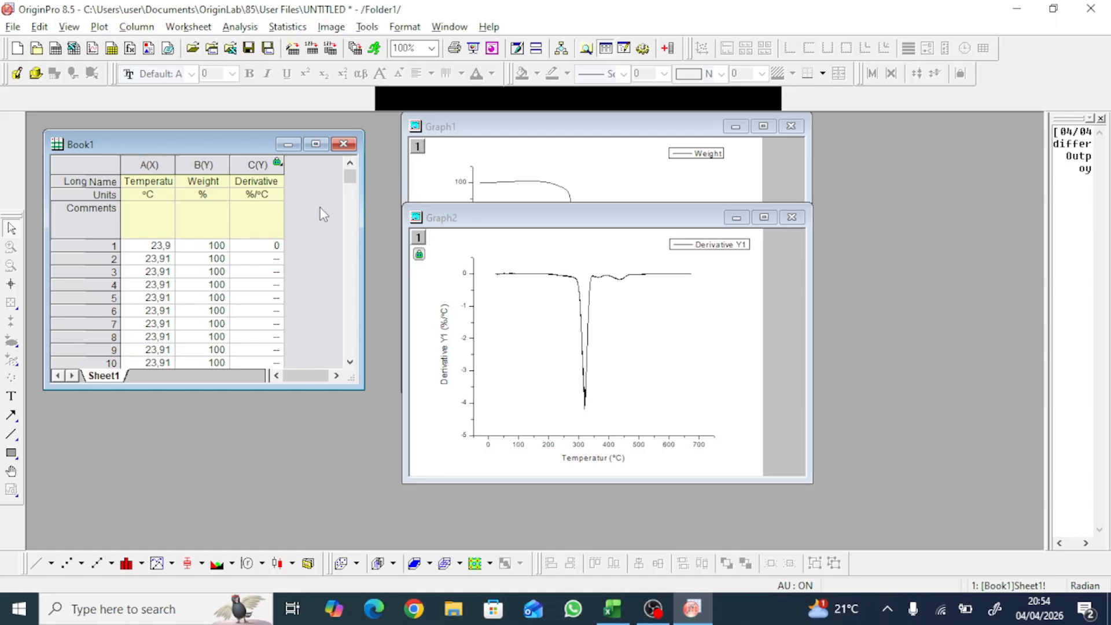
pyautogui.click(239, 27)
pyautogui.moveTo(249, 108)
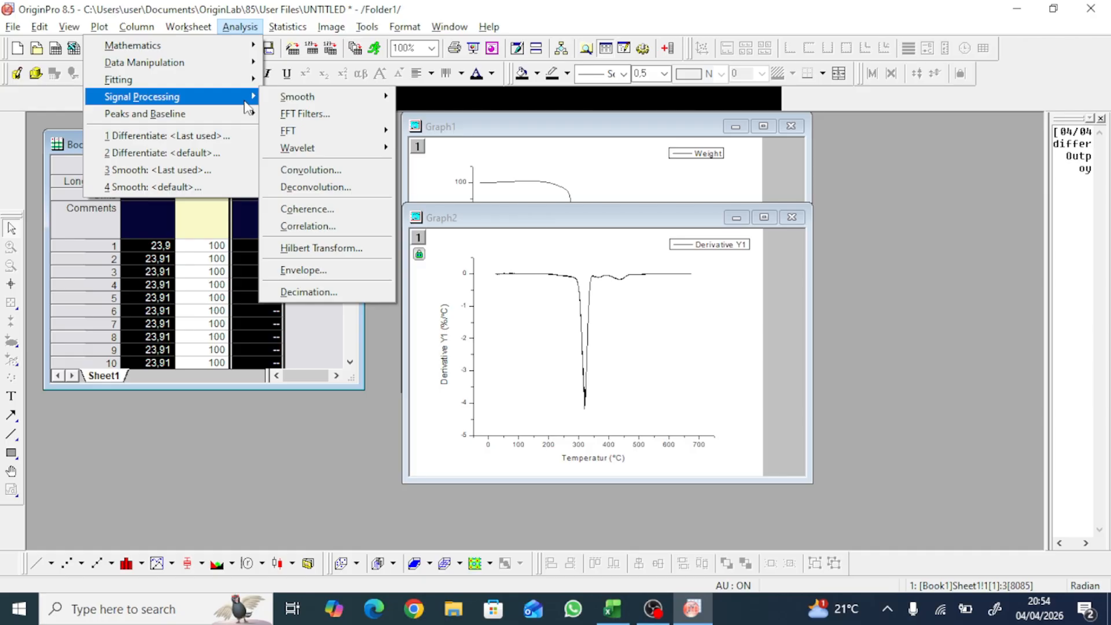
pyautogui.moveTo(324, 97)
pyautogui.click(431, 117)
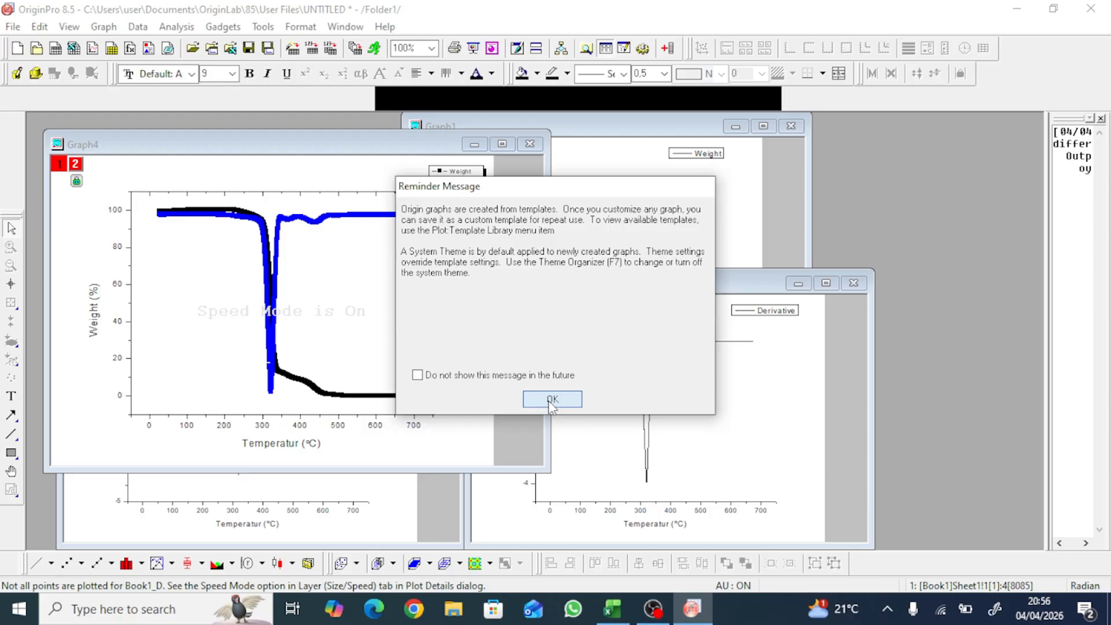
pyautogui.click(551, 400)
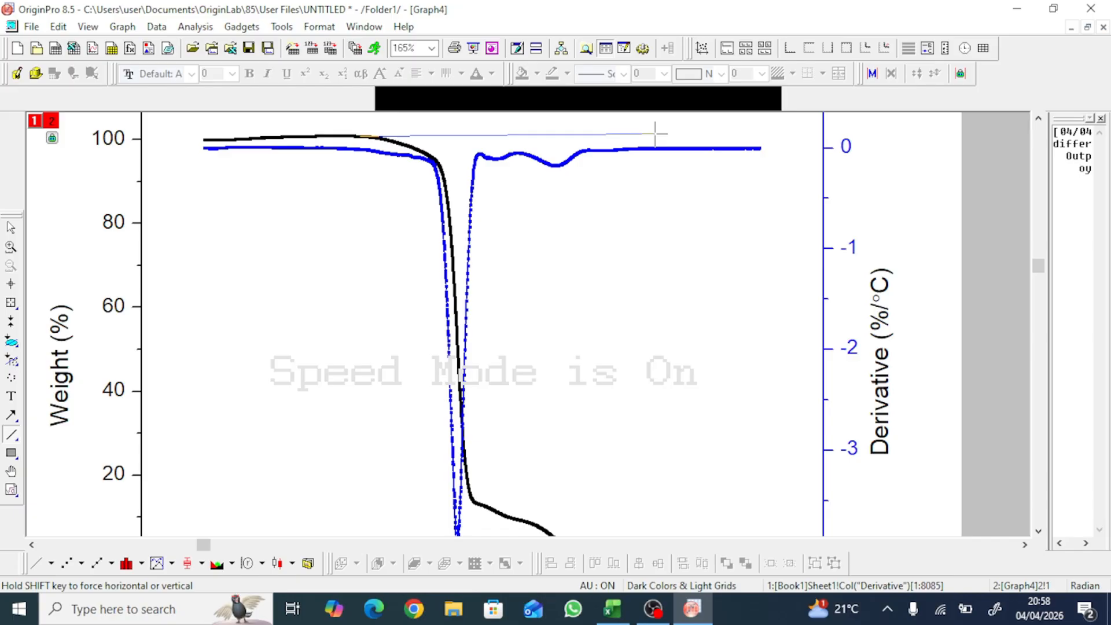
# Step: Draw horizontal reference lines from the weight curve at its initial plateau, just before the steep drop, and just after it
pyautogui.moveTo(655, 133); pyautogui.dragTo(655, 136)
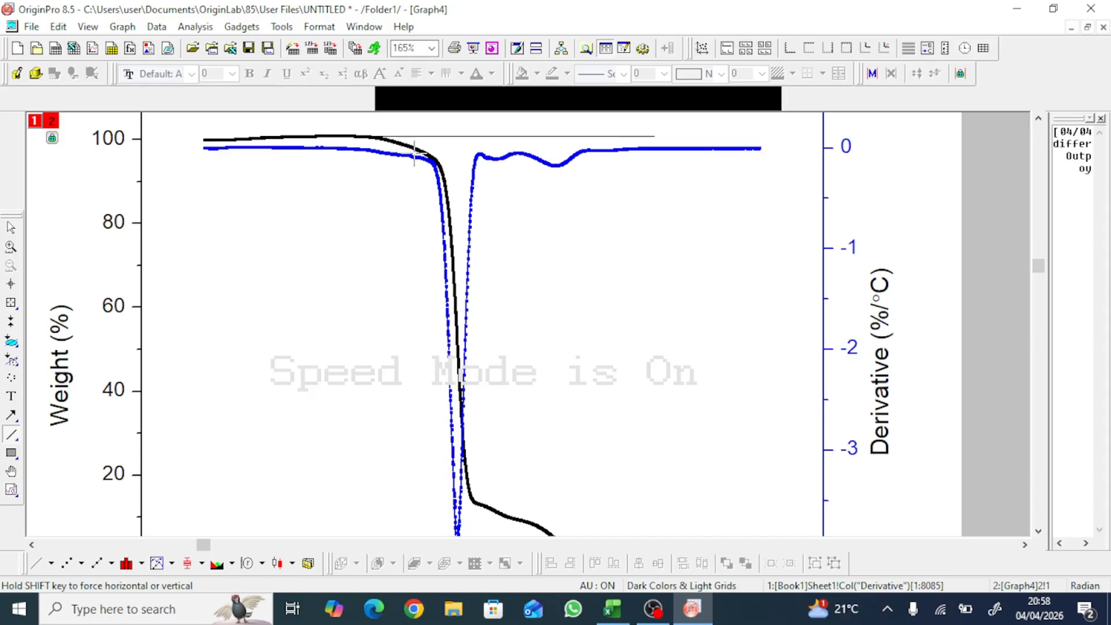
pyautogui.moveTo(414, 151); pyautogui.dragTo(811, 151)
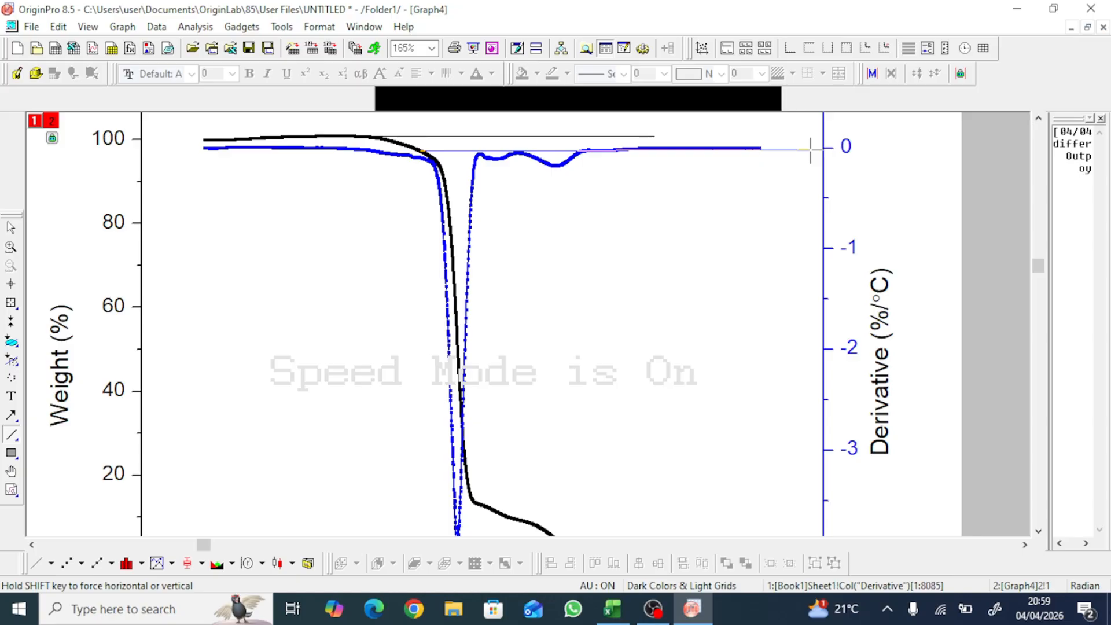
pyautogui.moveTo(811, 149); pyautogui.dragTo(814, 150)
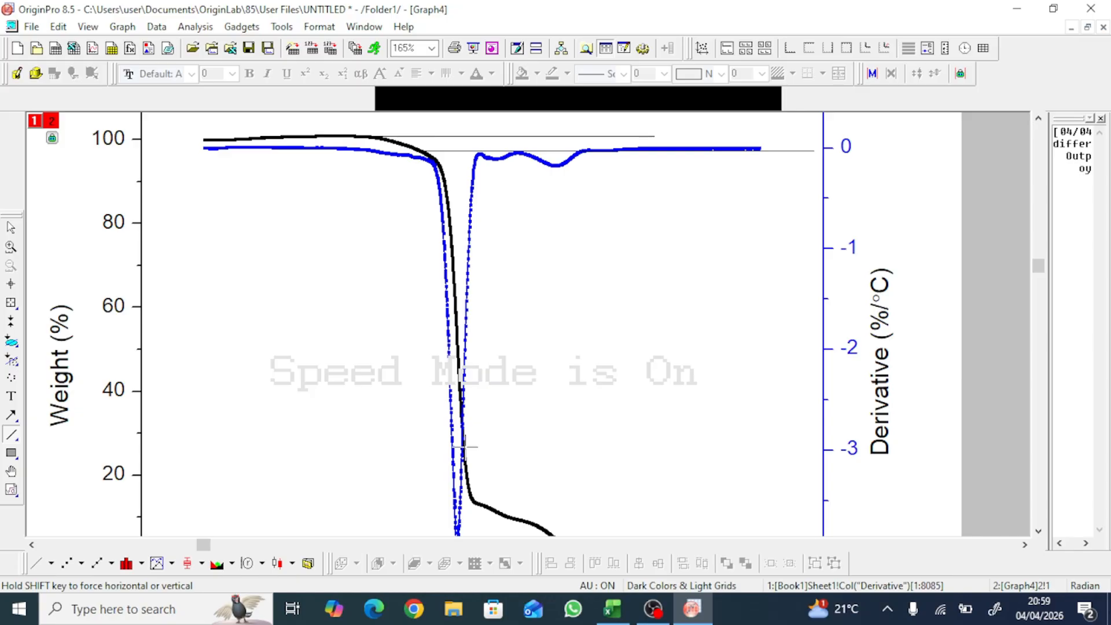
pyautogui.moveTo(480, 503); pyautogui.dragTo(725, 501)
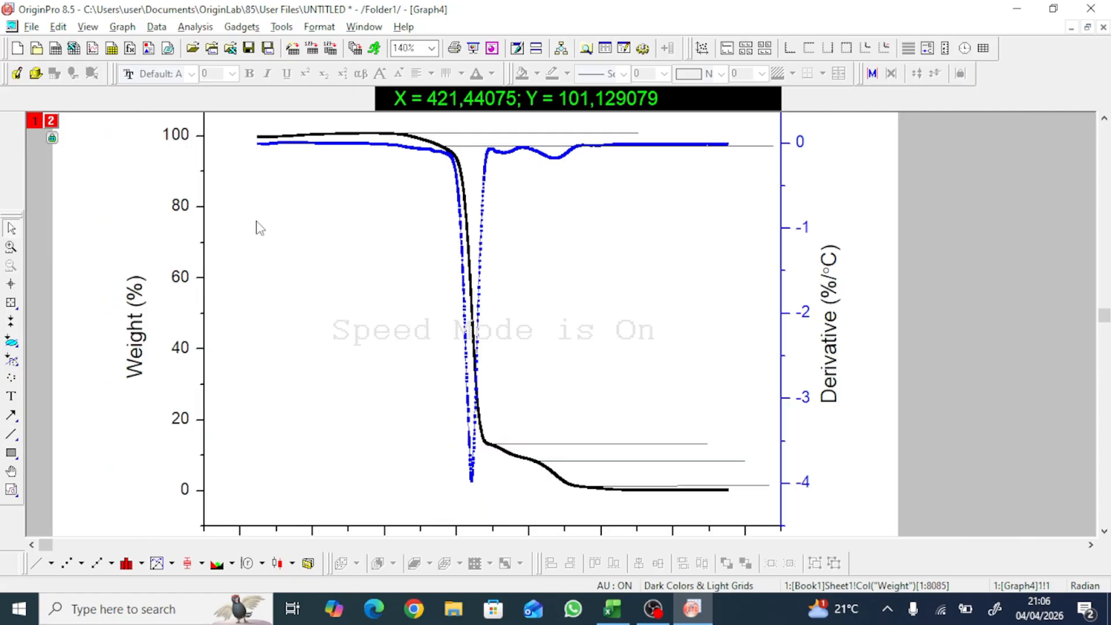
# Step: Activate the weight layer and read the coordinates of the uppermost reference line with the Screen Reader
pyautogui.click(51, 120)
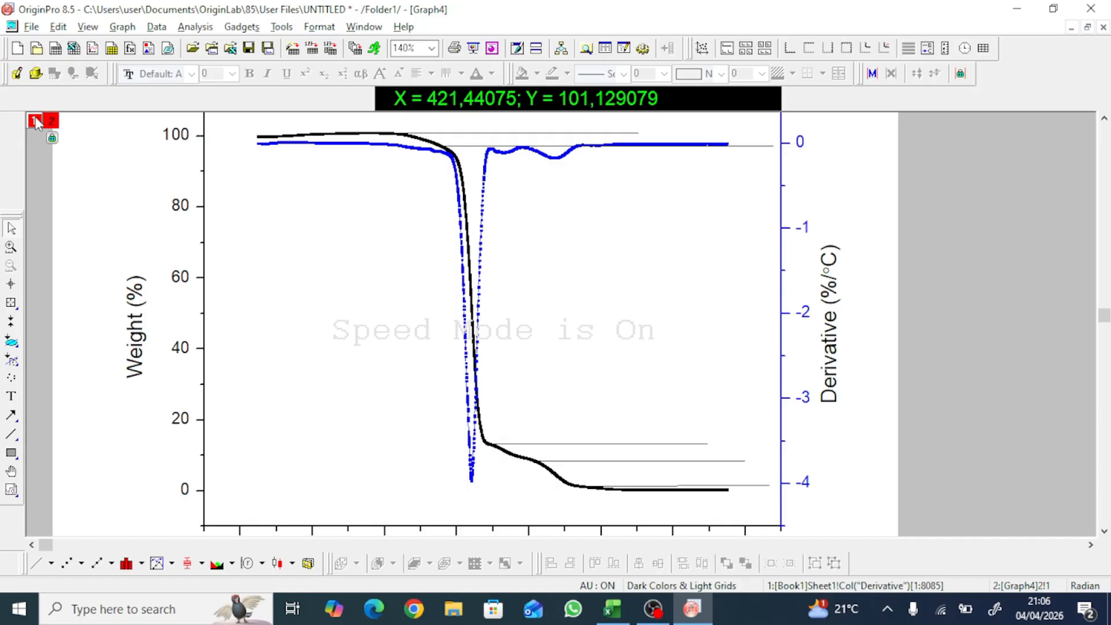
pyautogui.click(35, 121)
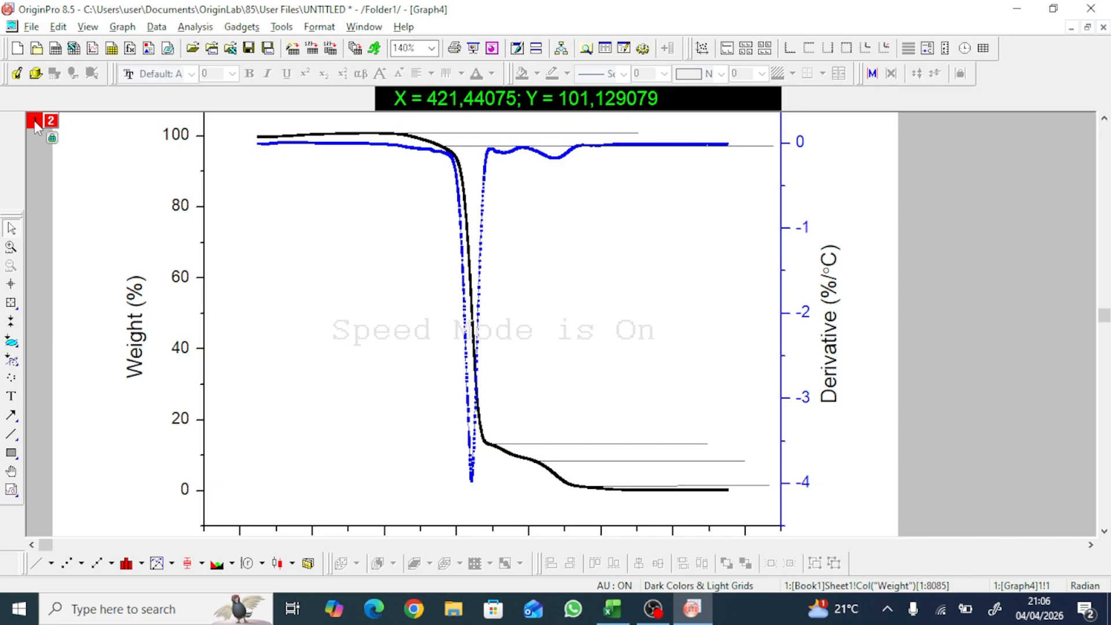
pyautogui.click(13, 283)
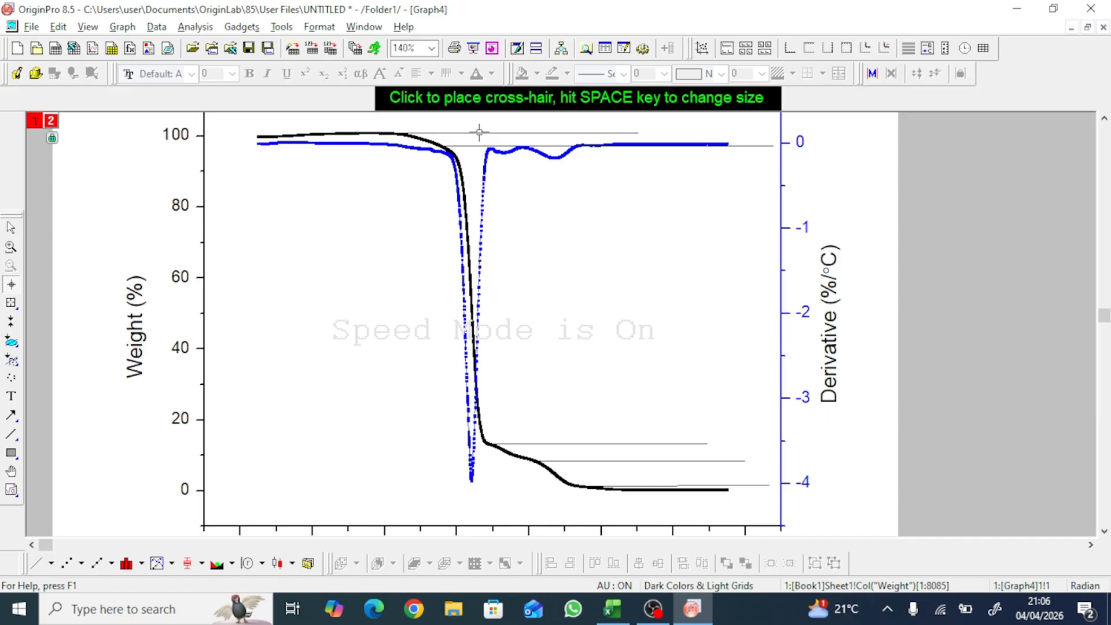
pyautogui.click(479, 132)
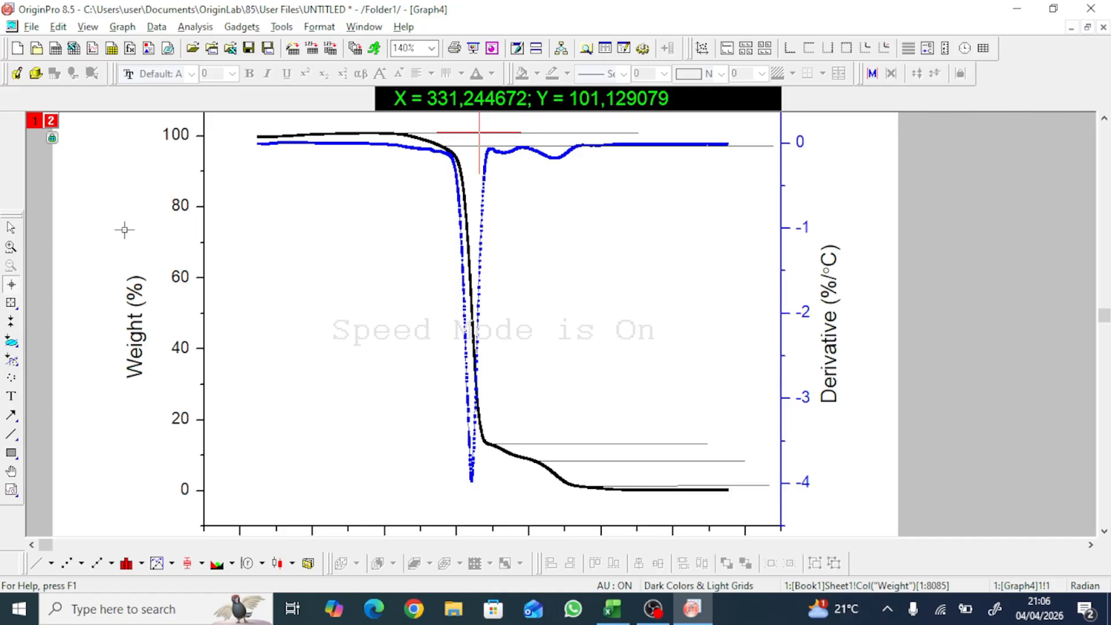
# Step: Add the text label "101,13%" near the right end of the uppermost reference line
pyautogui.press('t')
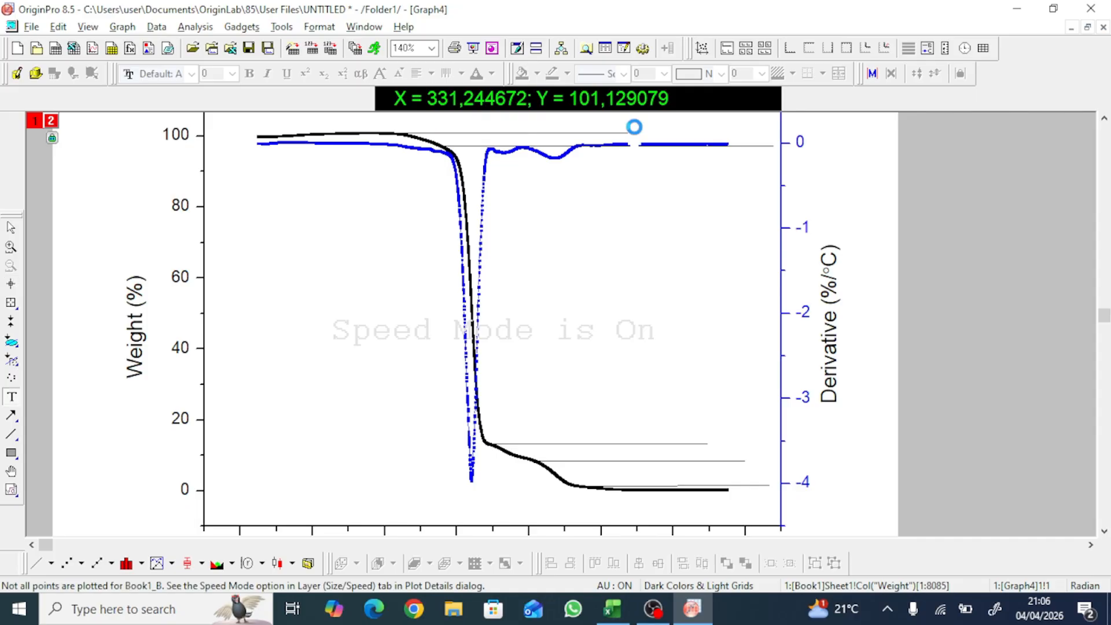
pyautogui.click(635, 126)
pyautogui.write('101,13')
pyautogui.click(717, 136)
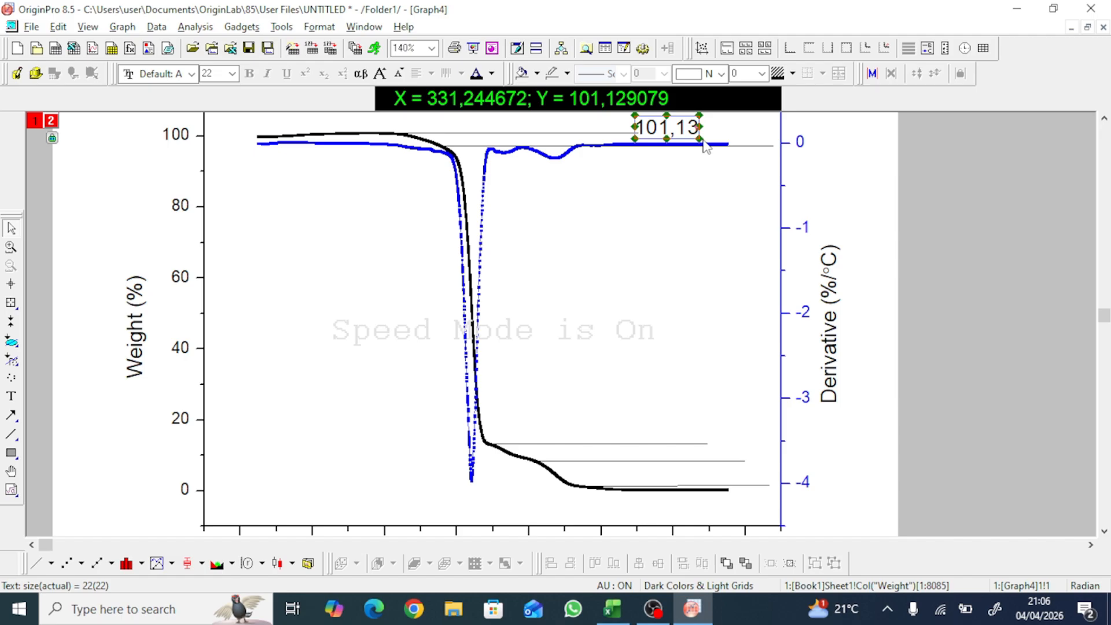
pyautogui.doubleClick(697, 132)
pyautogui.write('%')
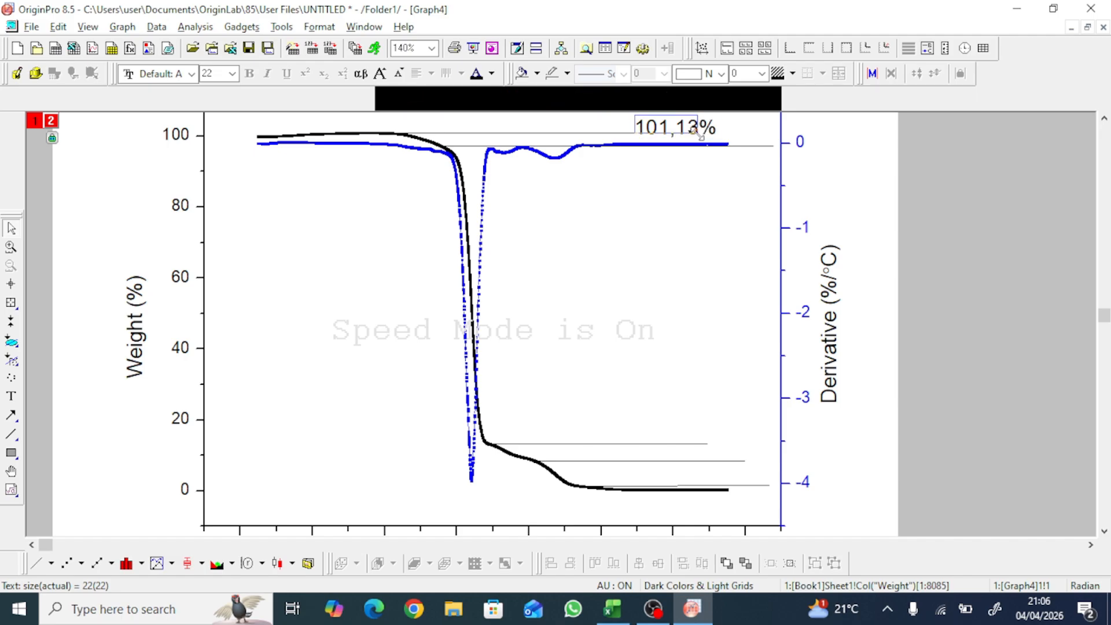
pyautogui.click(567, 161)
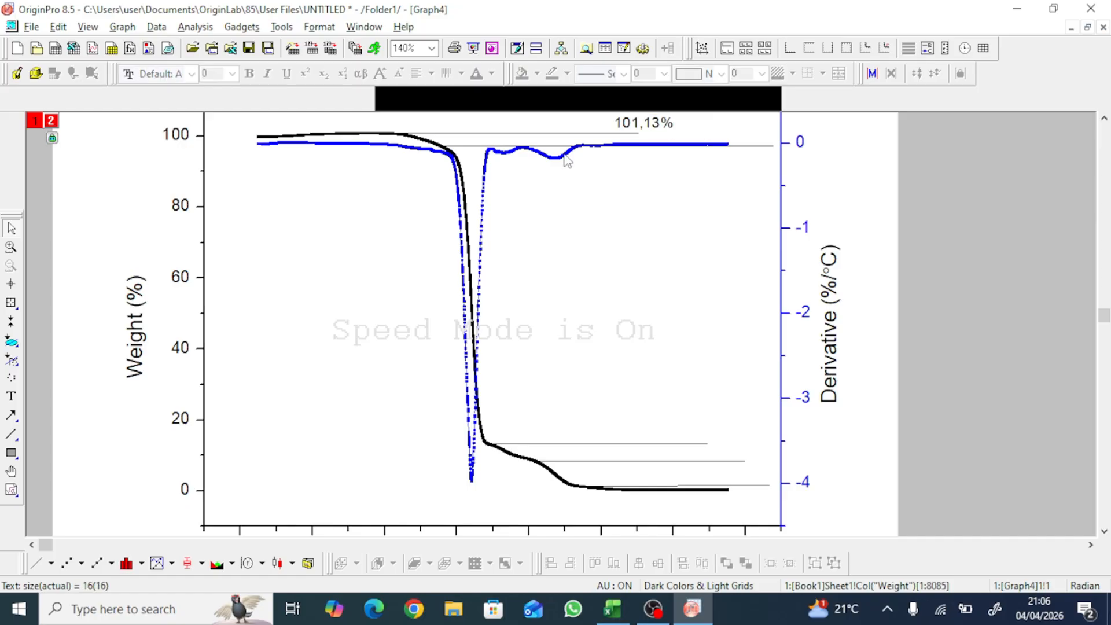
# Step: Read the weight level of the second reference line and label its right end "97,24%"
pyautogui.click(11, 284)
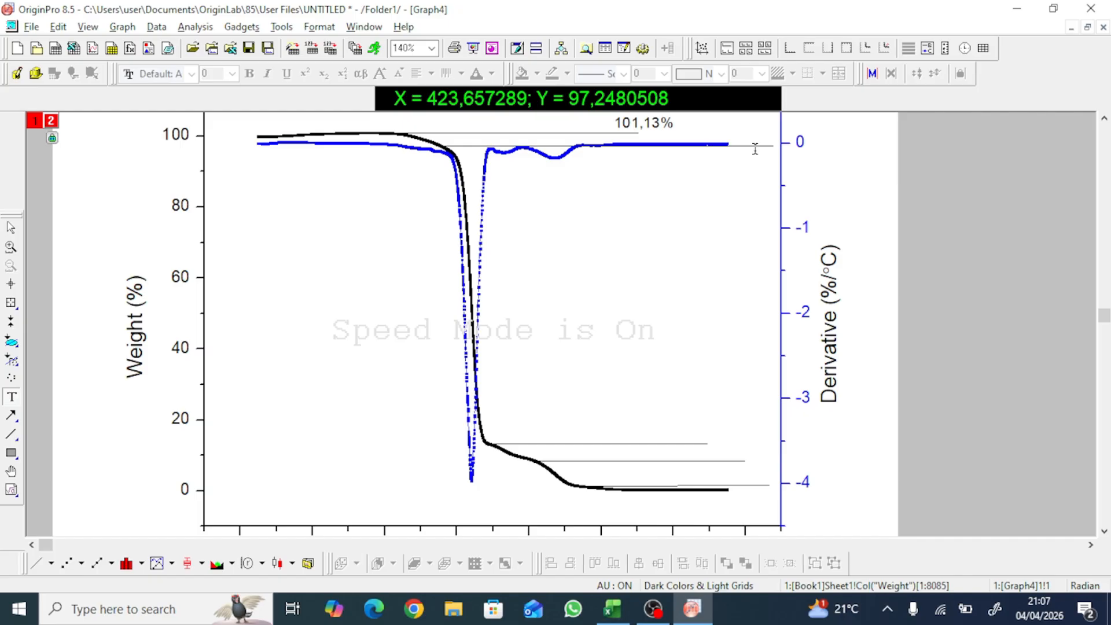
pyautogui.click(755, 149)
pyautogui.write('97,24%')
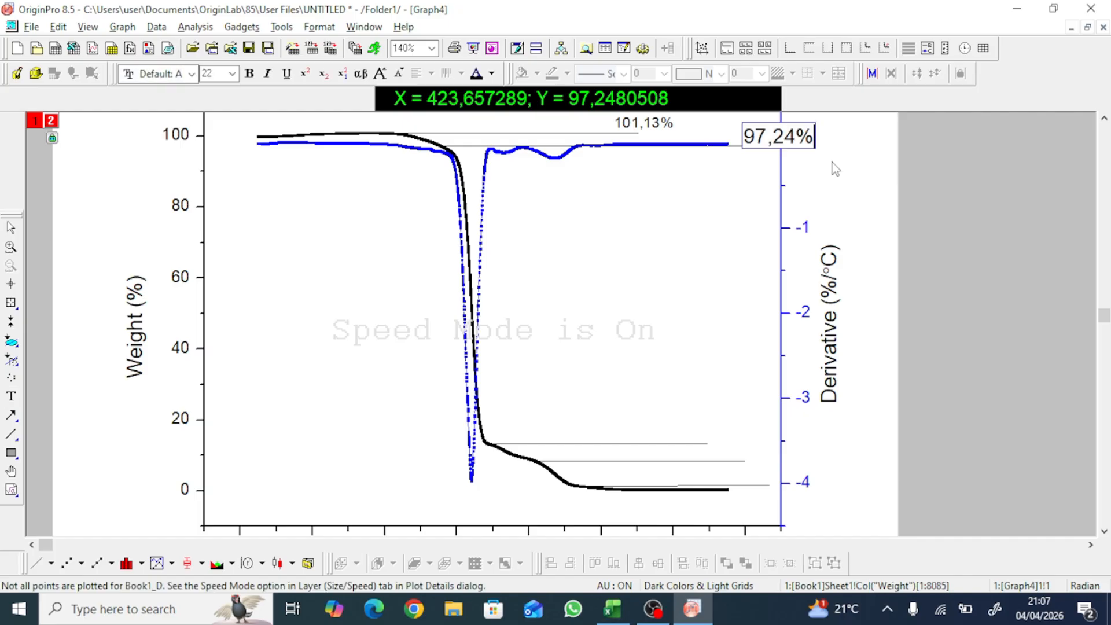
pyautogui.press('Escape')
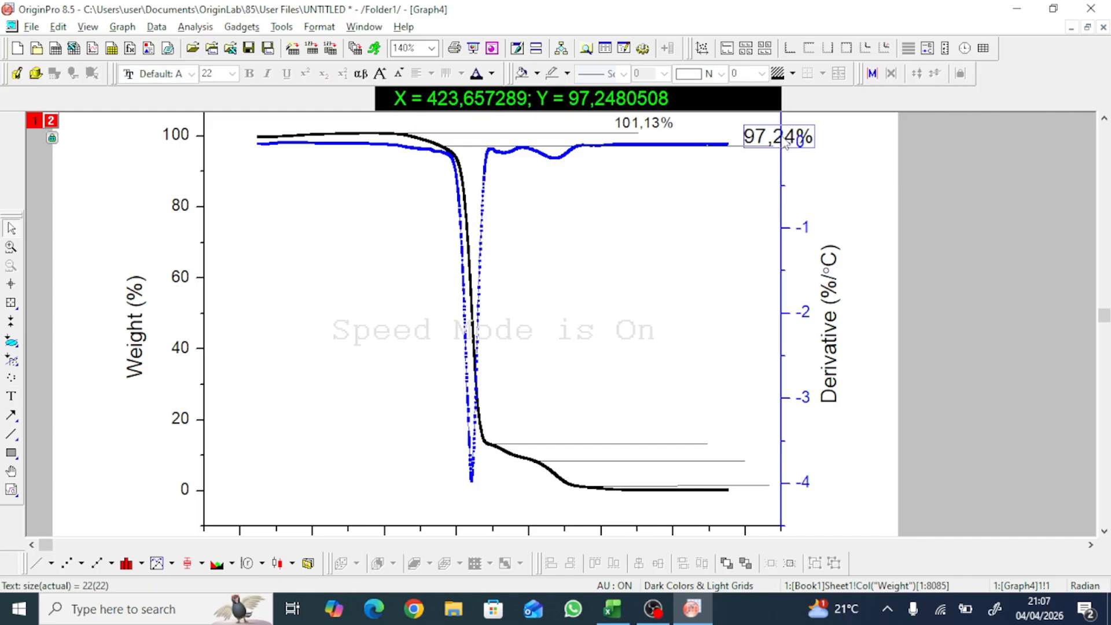
pyautogui.click(786, 145)
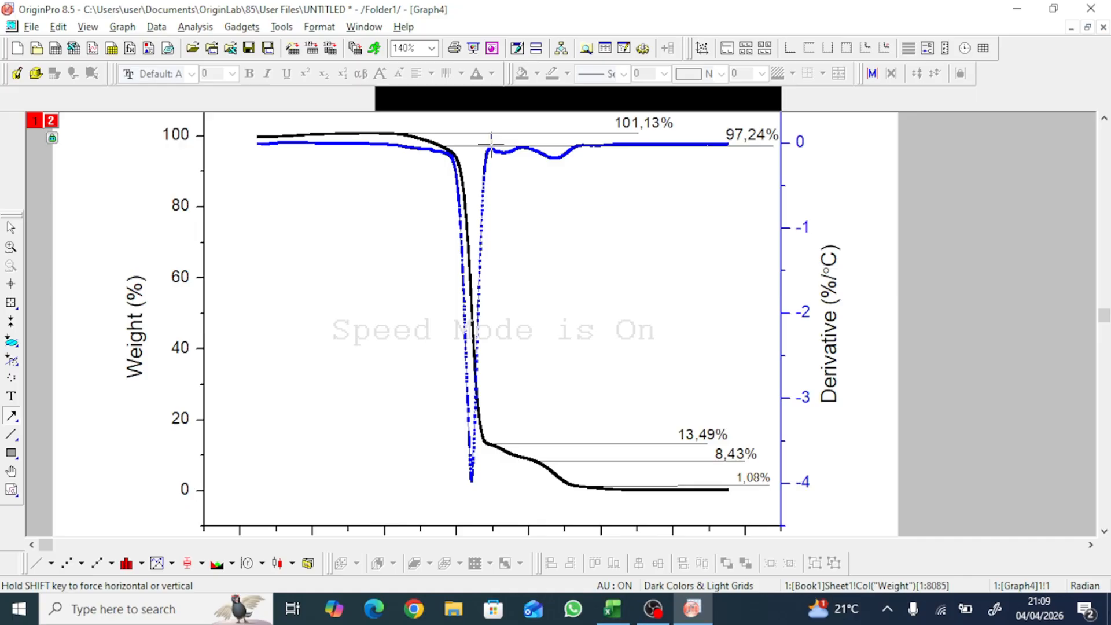
# Step: Draw downward arrows from the 101,13% line to the 97,24% line and from the 97,24% line to the 13,49% line
pyautogui.moveTo(491, 141); pyautogui.dragTo(492, 144)
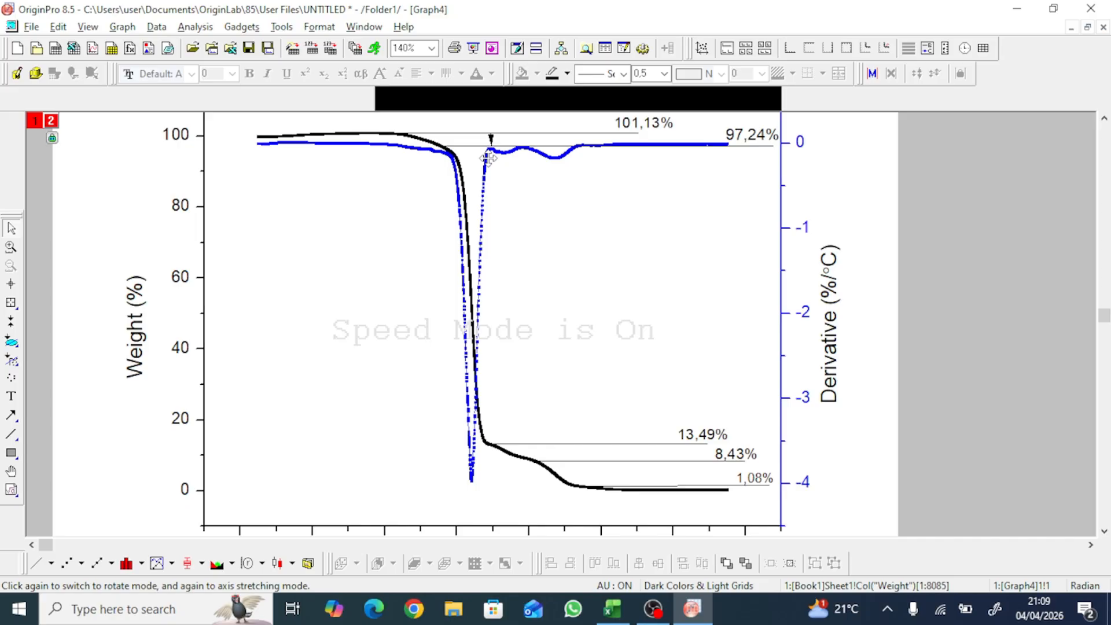
pyautogui.click(14, 419)
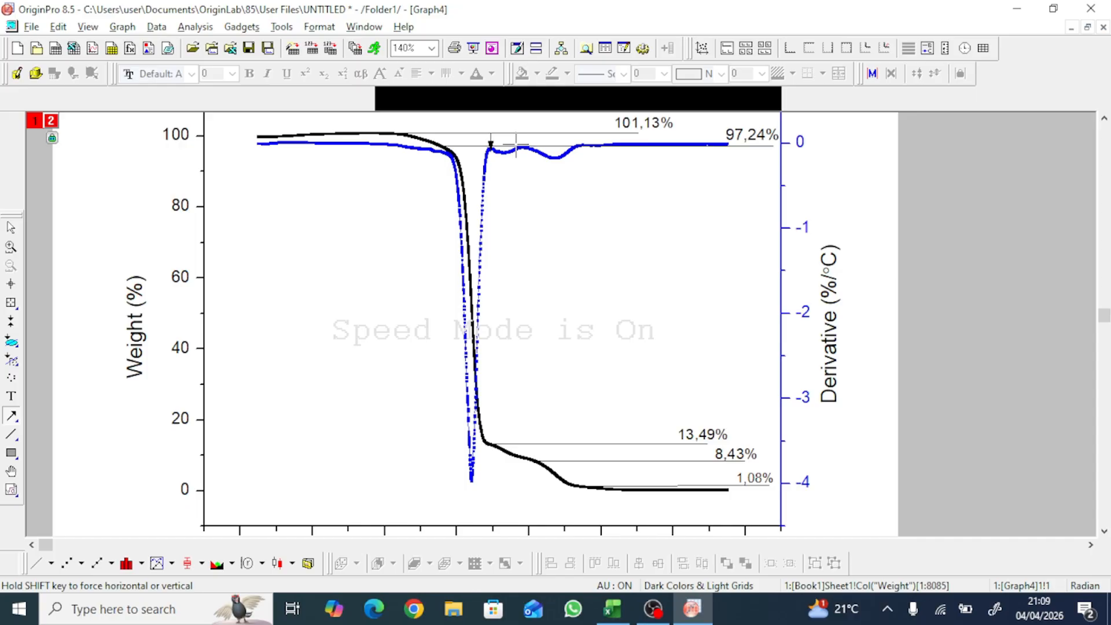
pyautogui.moveTo(505, 147); pyautogui.dragTo(505, 436)
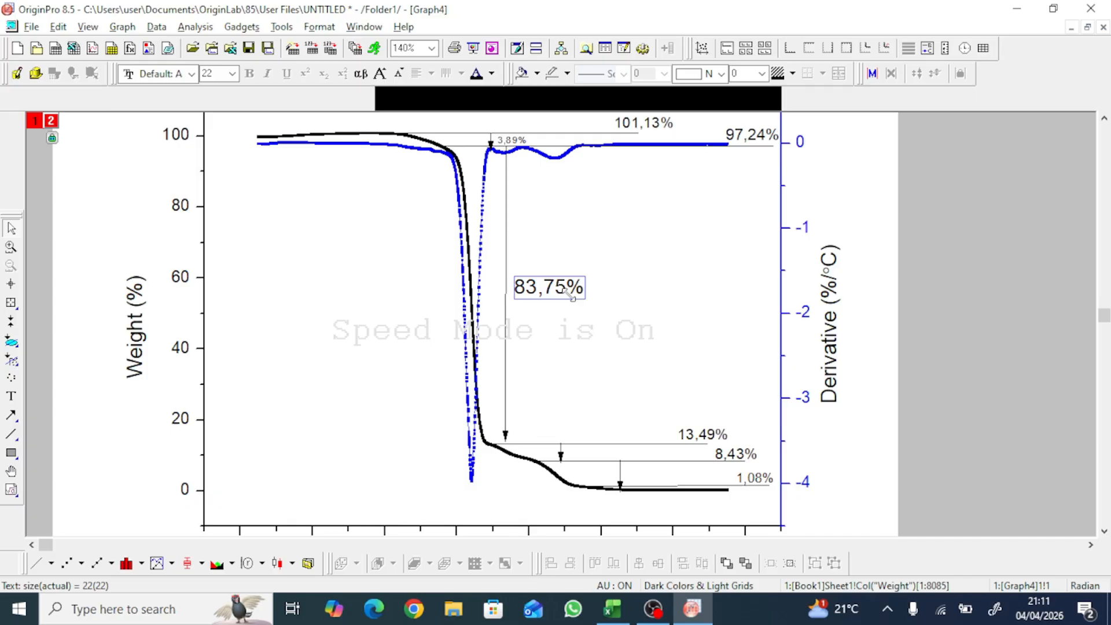
# Step: Shrink the 83,75% label beside the long arrow, and add the label "7,35%" beside the lowest arrow
pyautogui.moveTo(570, 295); pyautogui.dragTo(560, 291)
pyautogui.click(572, 325)
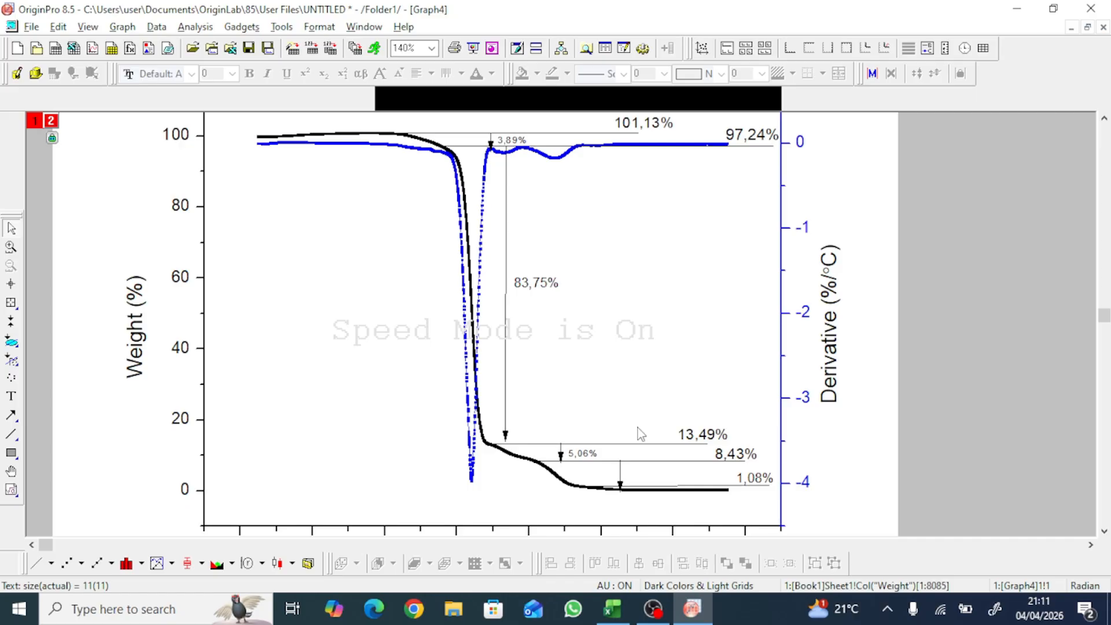
pyautogui.press('t')
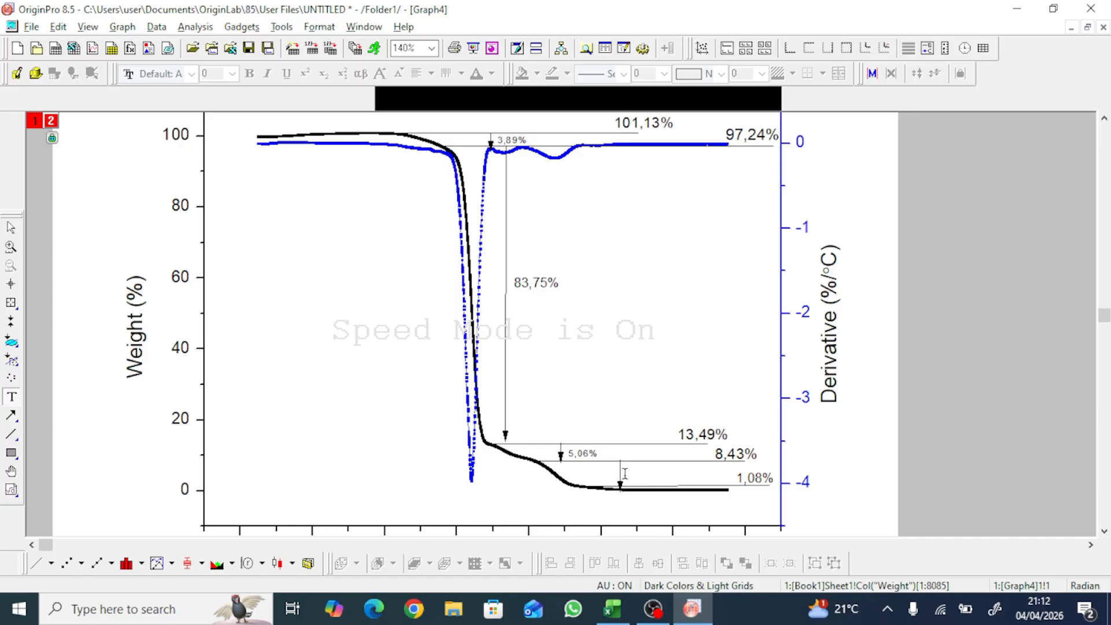
pyautogui.click(624, 473)
pyautogui.write('7,35%')
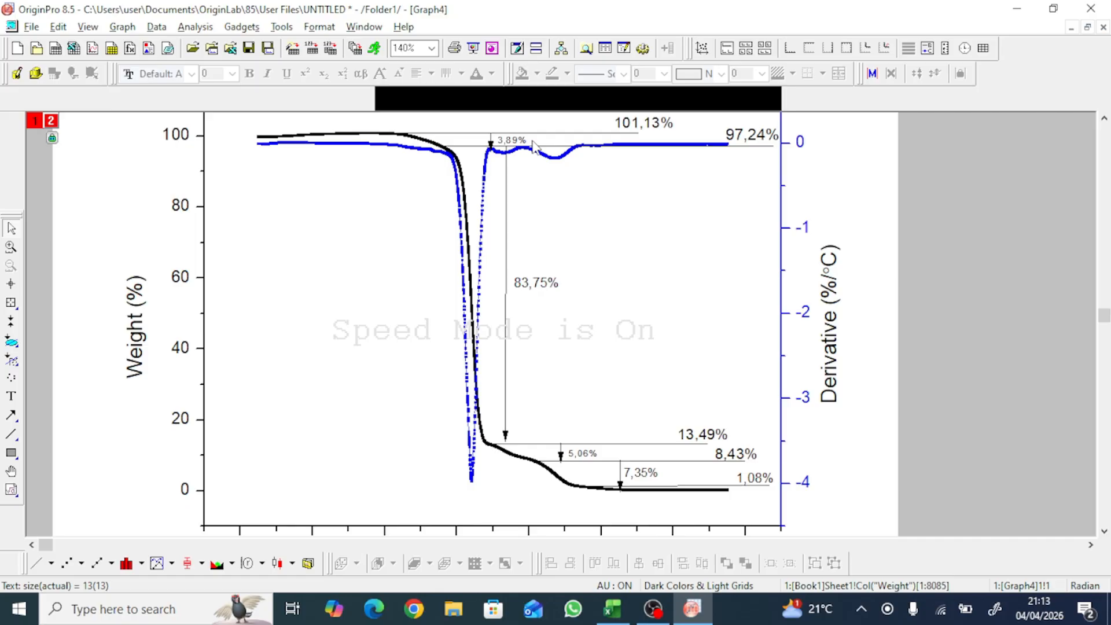
pyautogui.hotkey('ctrl', 'w')
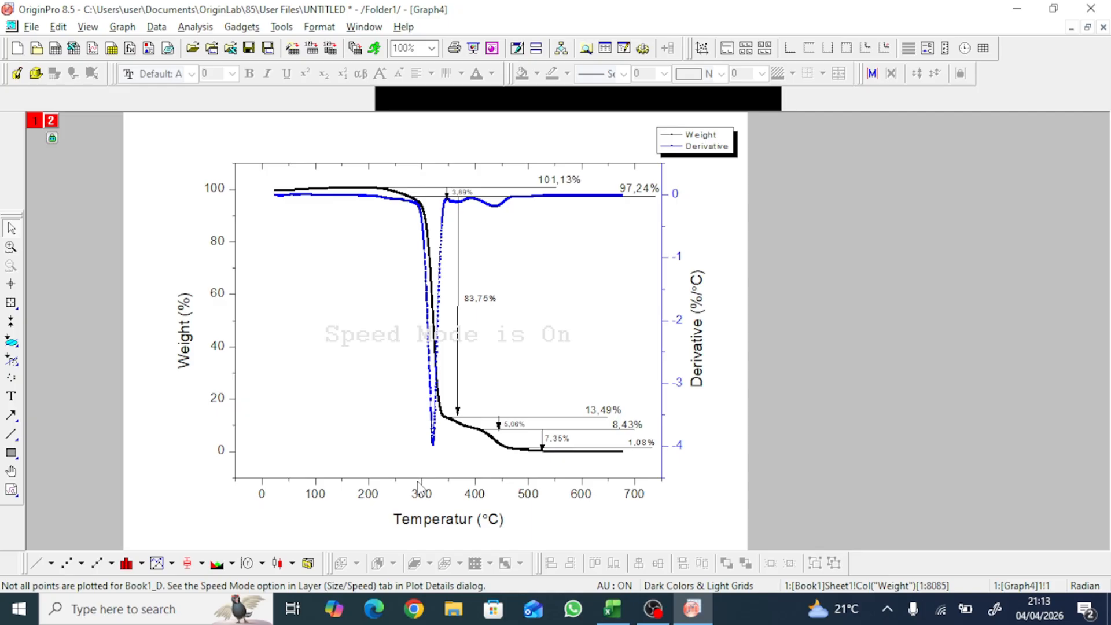